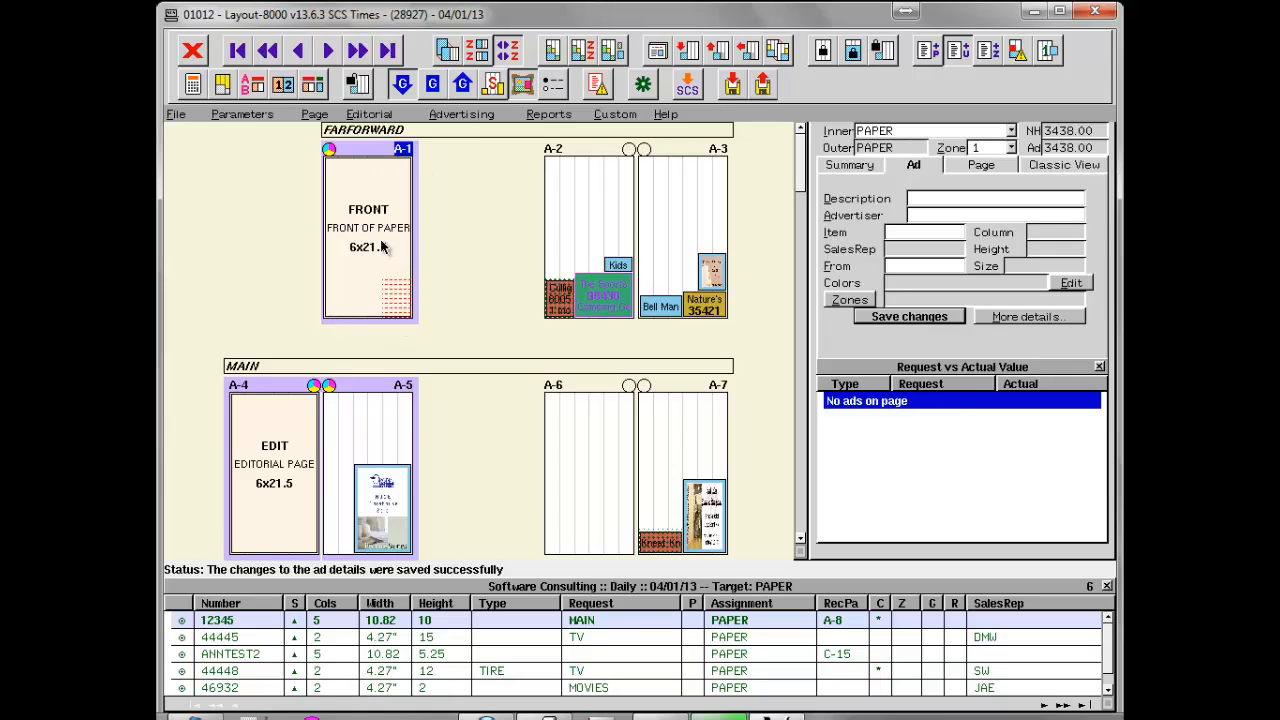
Begin adding an ad or block on page A-6 and start creating a new item template for it.
{"action": "right_click", "coordinate": [577, 429]}
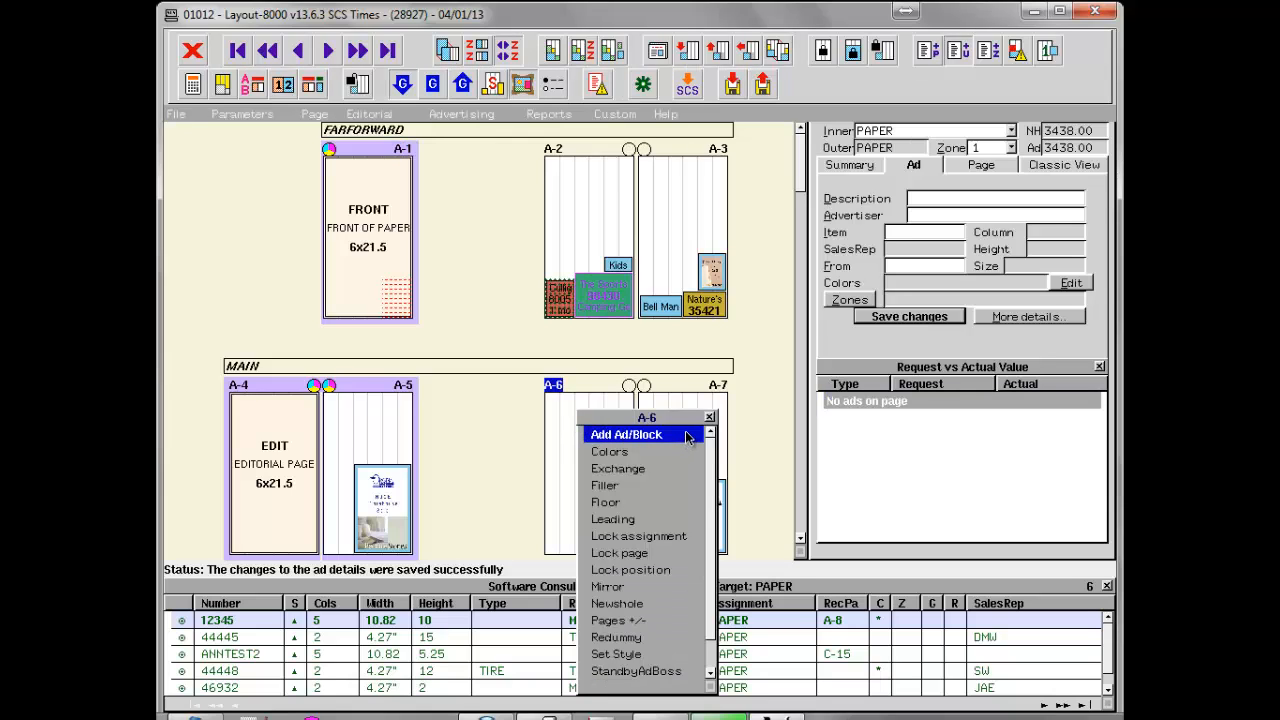
{"action": "left_click", "coordinate": [686, 436]}
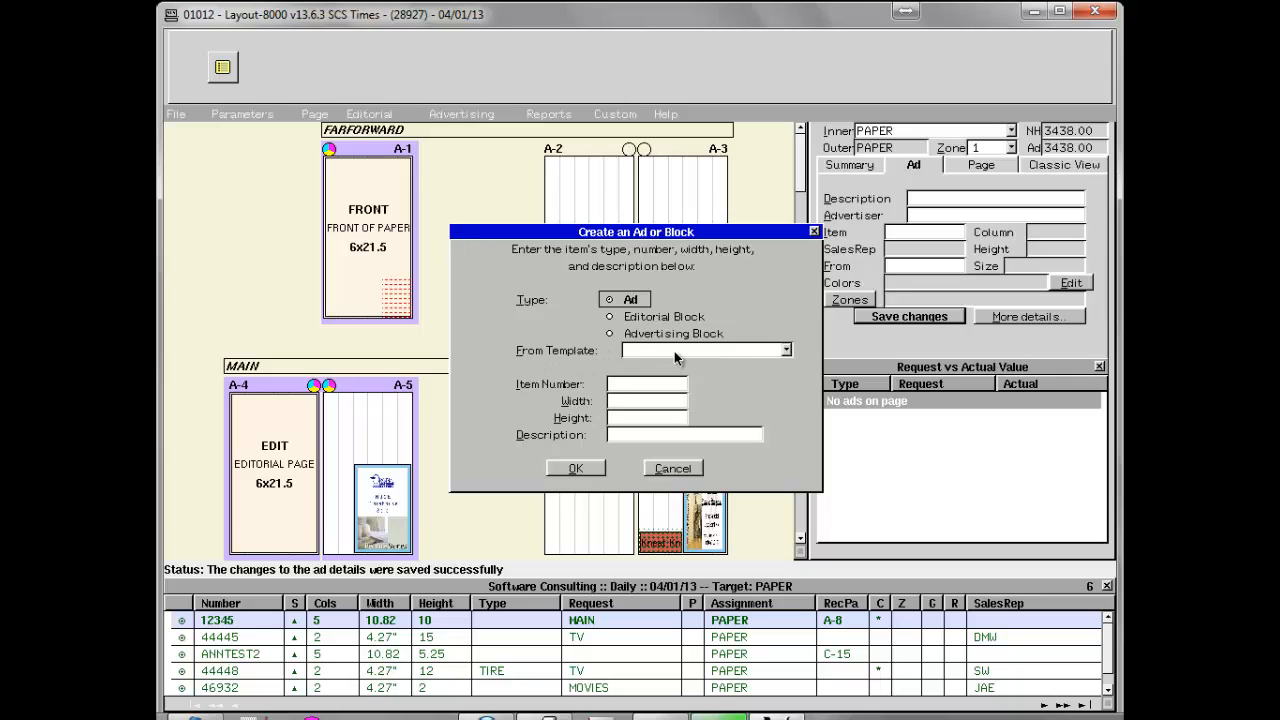
{"action": "left_click", "coordinate": [772, 350]}
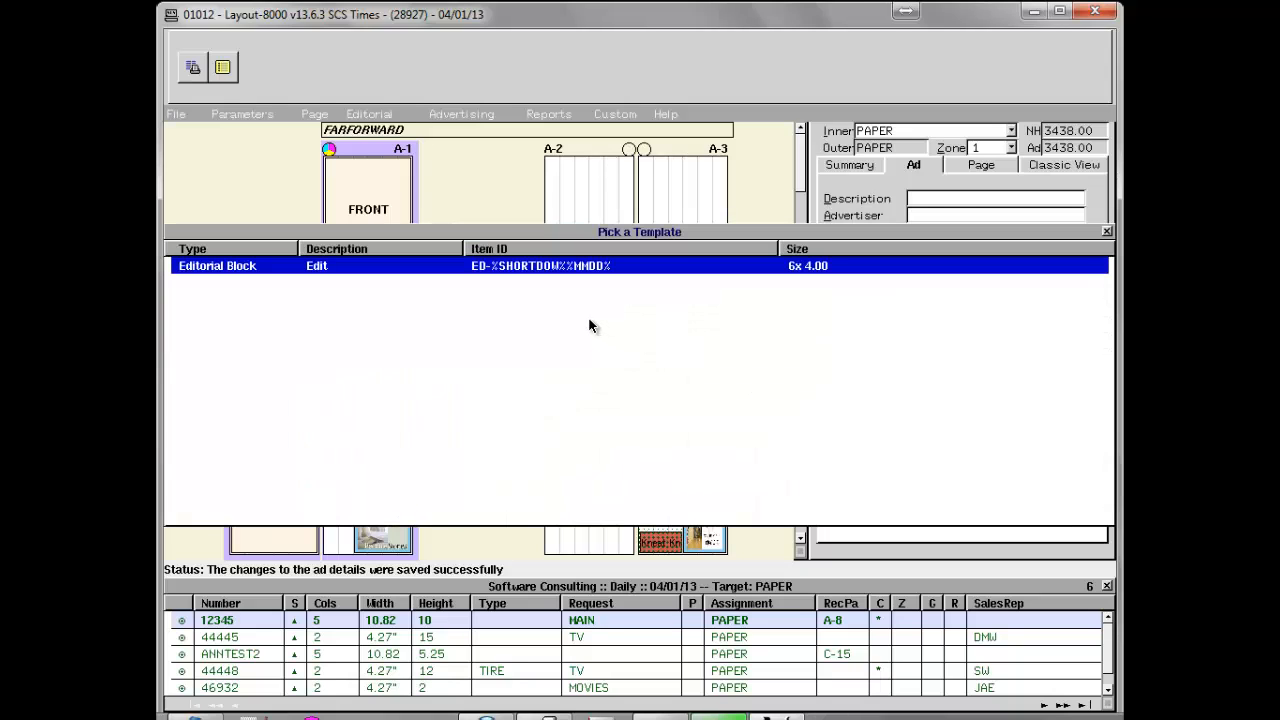
{"action": "right_click", "coordinate": [590, 324]}
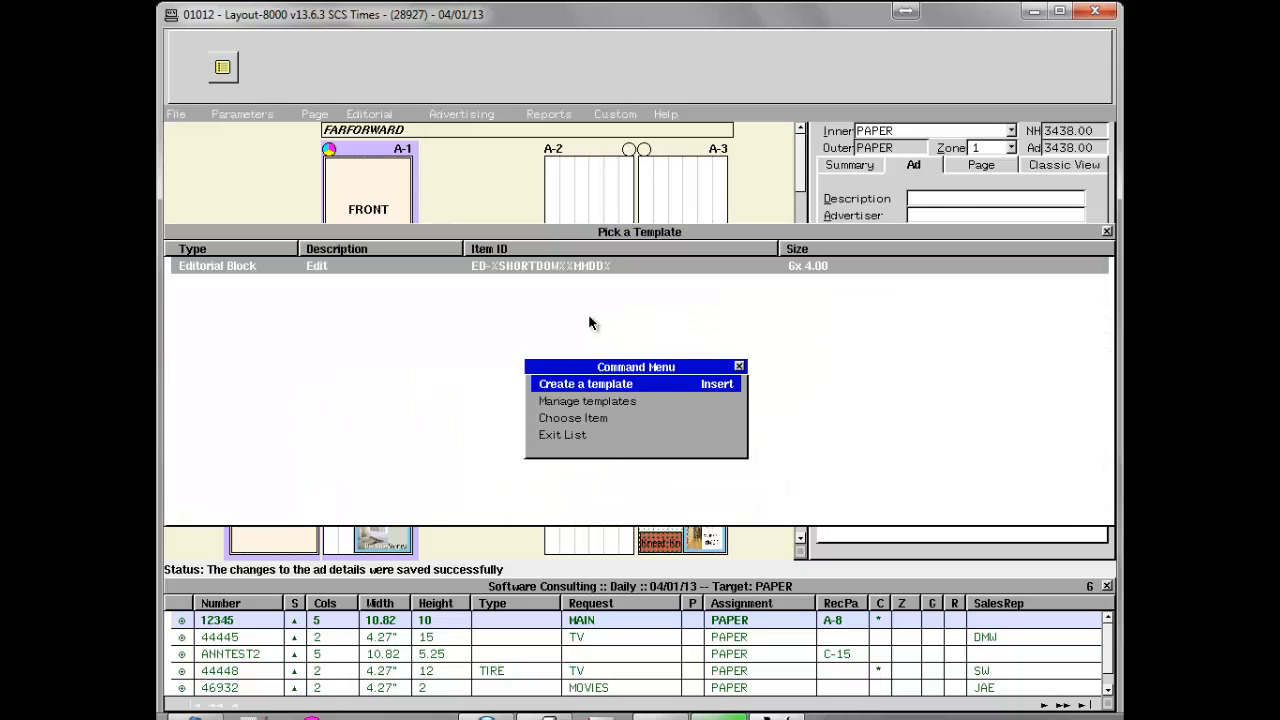
{"action": "left_click", "coordinate": [614, 385]}
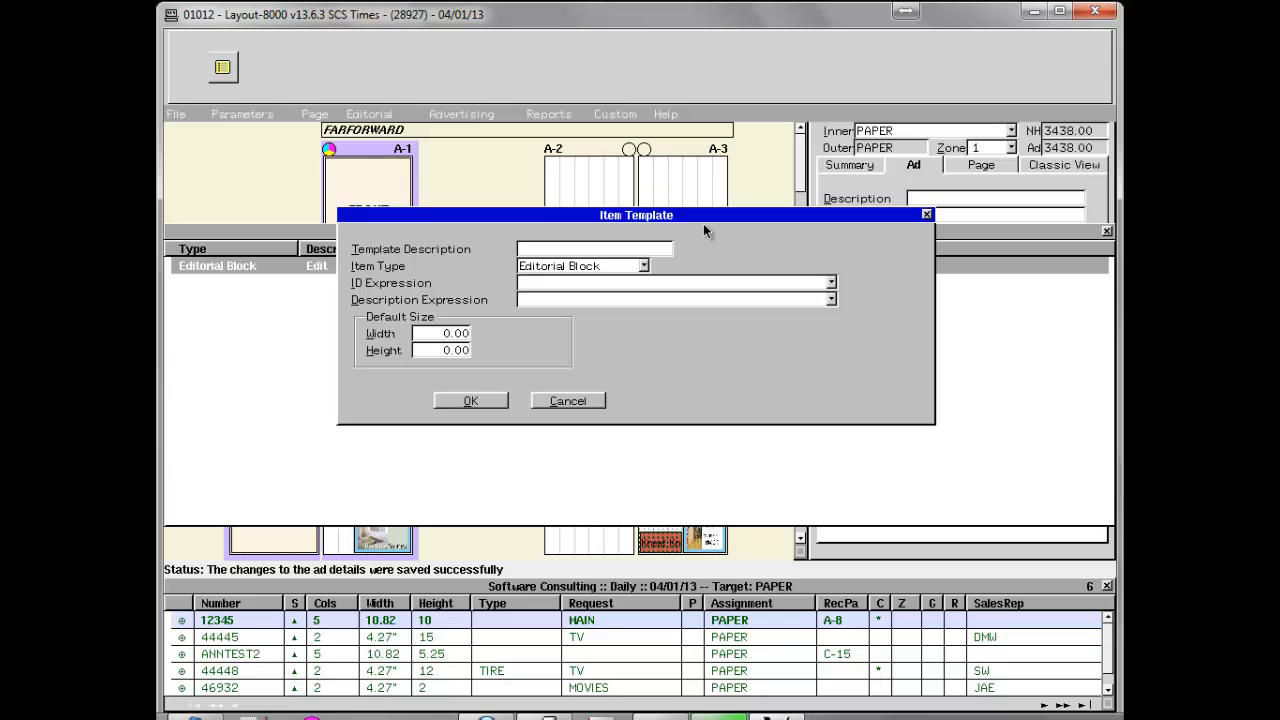
Describe the template as "Classified Page" and set its item type to Ad Block.
{"action": "type", "text": "Classified Page"}
{"action": "left_click", "coordinate": [643, 266]}
{"action": "left_click", "coordinate": [631, 299]}
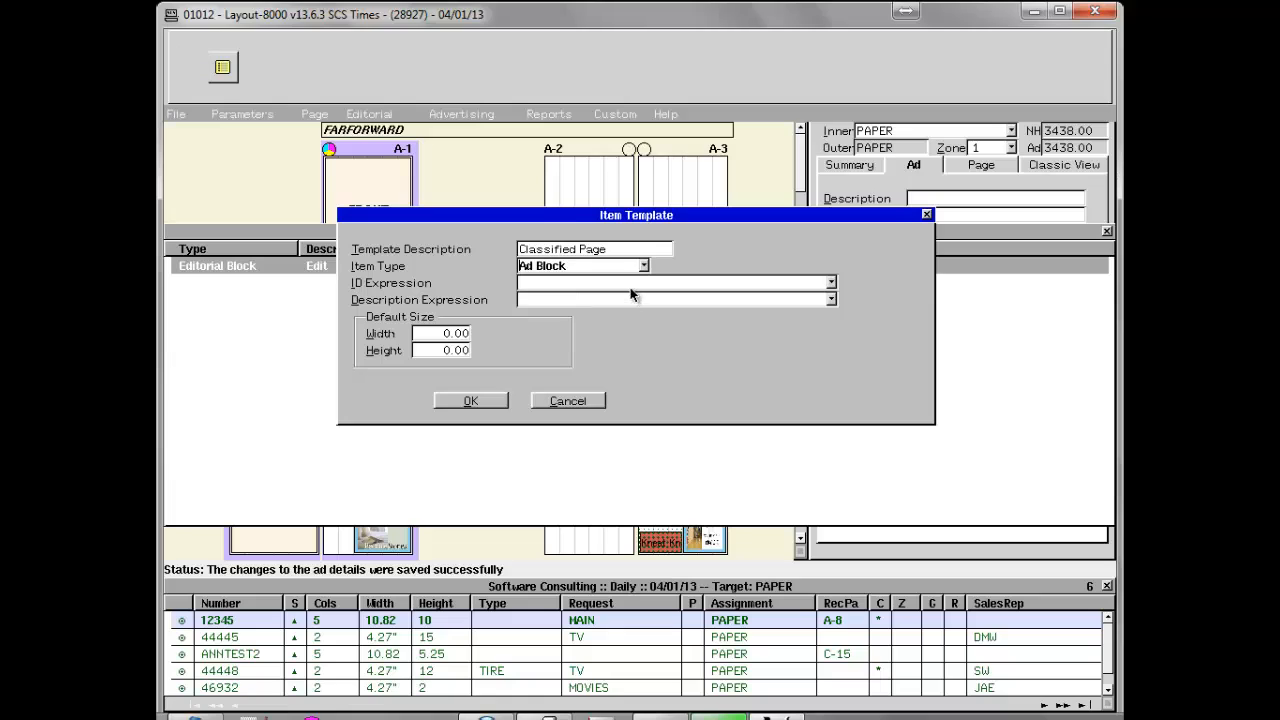
Begin the template's ID expression with CL followed by the month/day product date variable %MMDD%.
{"action": "left_click", "coordinate": [575, 285]}
{"action": "type", "text": "CL"}
{"action": "left_click", "coordinate": [642, 283]}
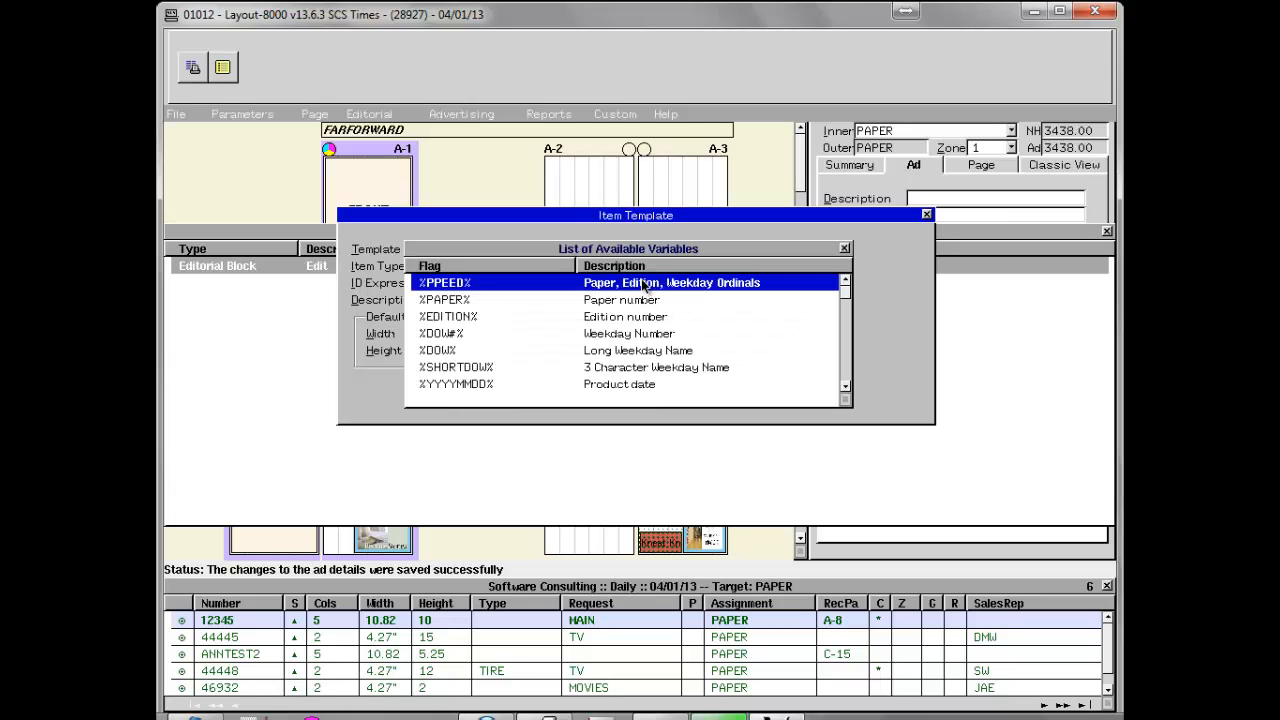
{"action": "left_click", "coordinate": [627, 350]}
{"action": "key", "text": "Down"}
{"action": "key", "text": "Down"}
{"action": "key", "text": "Down"}
{"action": "key", "text": "Down"}
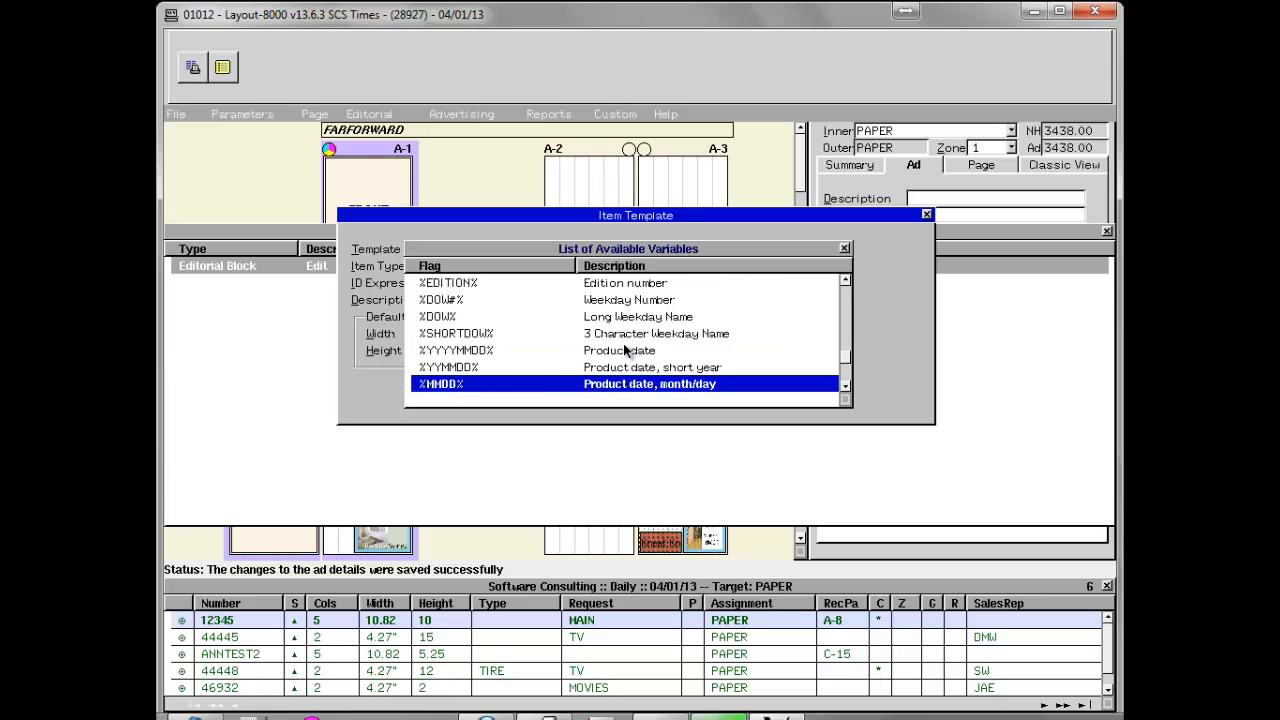
{"action": "key", "text": "Down"}
{"action": "key", "text": "Down"}
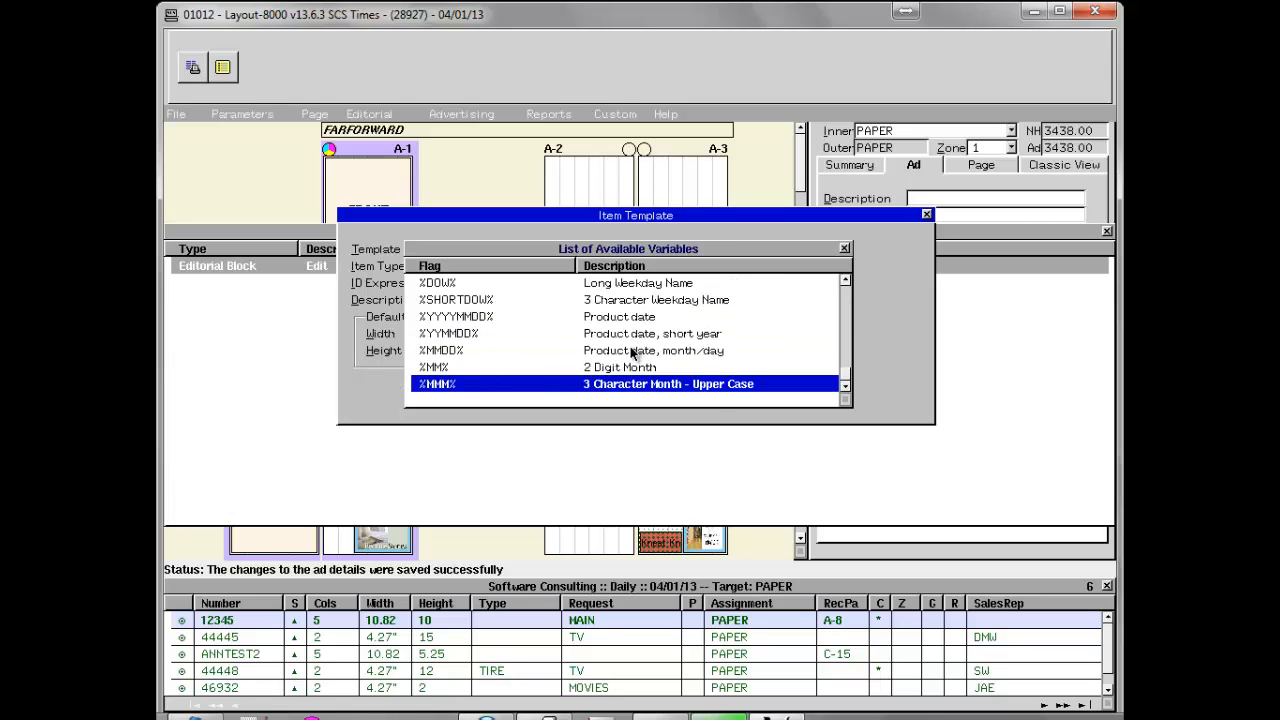
{"action": "left_click", "coordinate": [632, 350]}
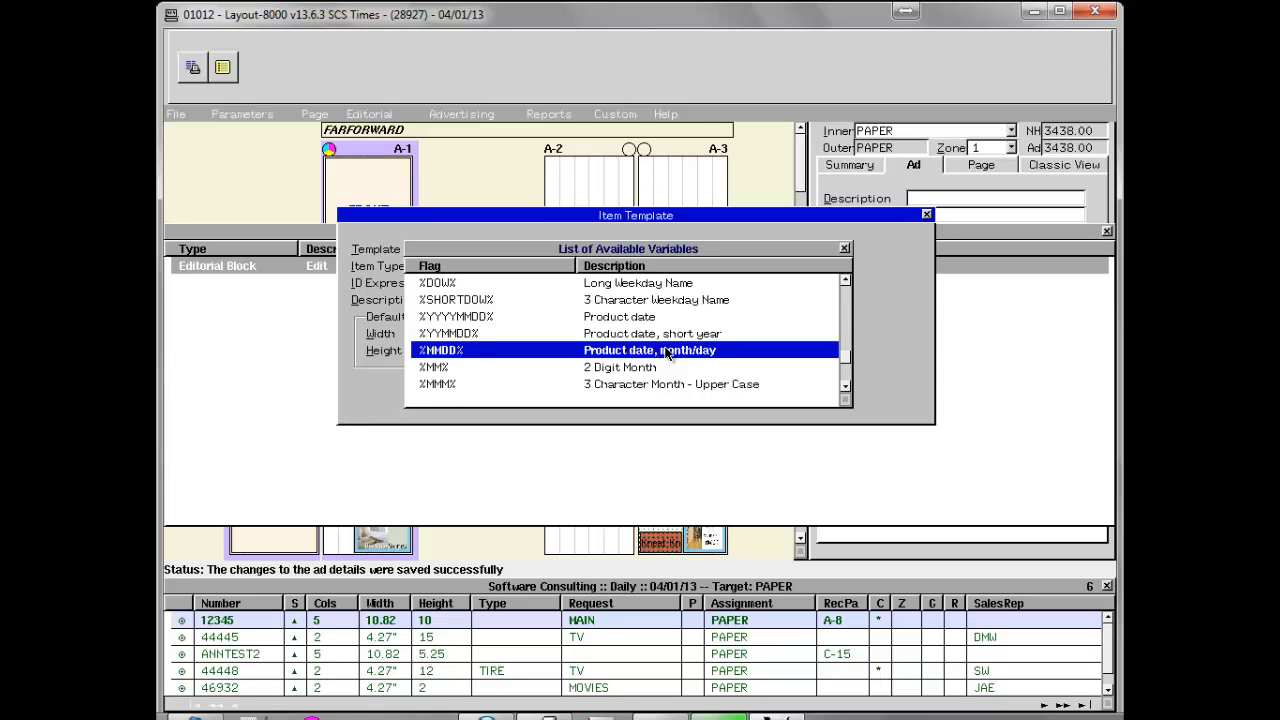
{"action": "double_click", "coordinate": [668, 351]}
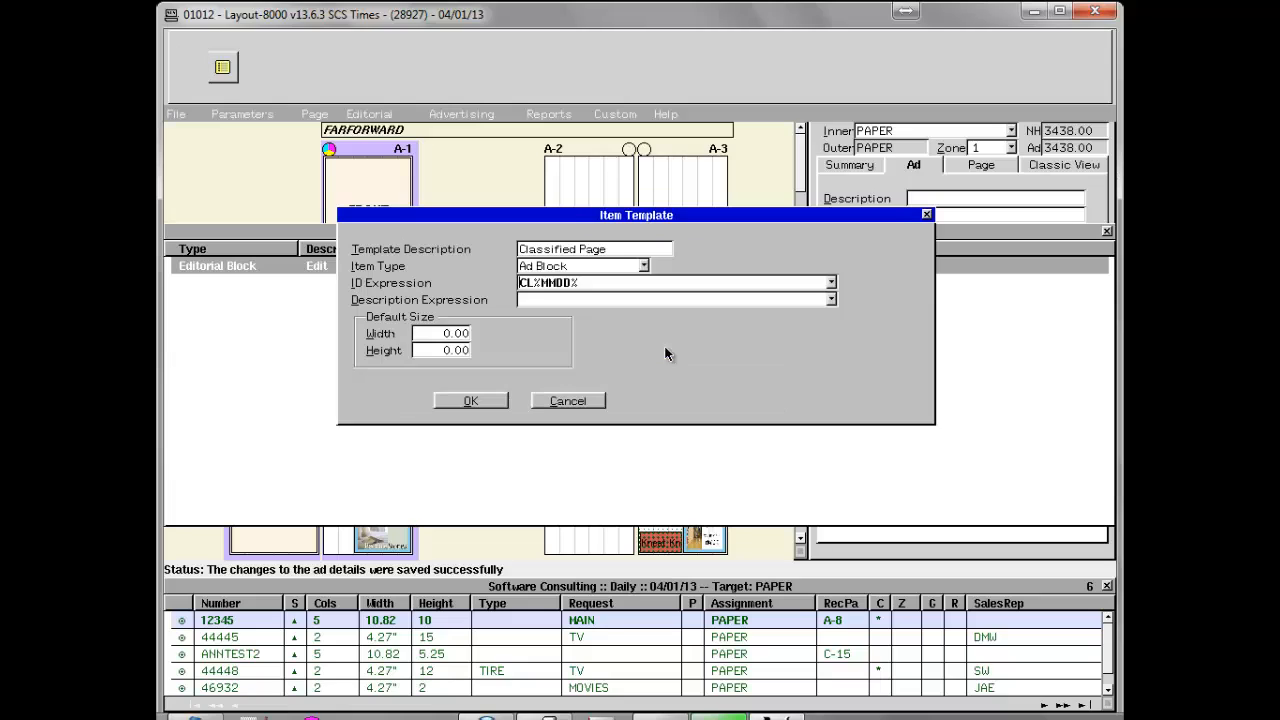
Append the section name variable %SectionName% to the template's ID expression.
{"action": "right_click", "coordinate": [601, 284]}
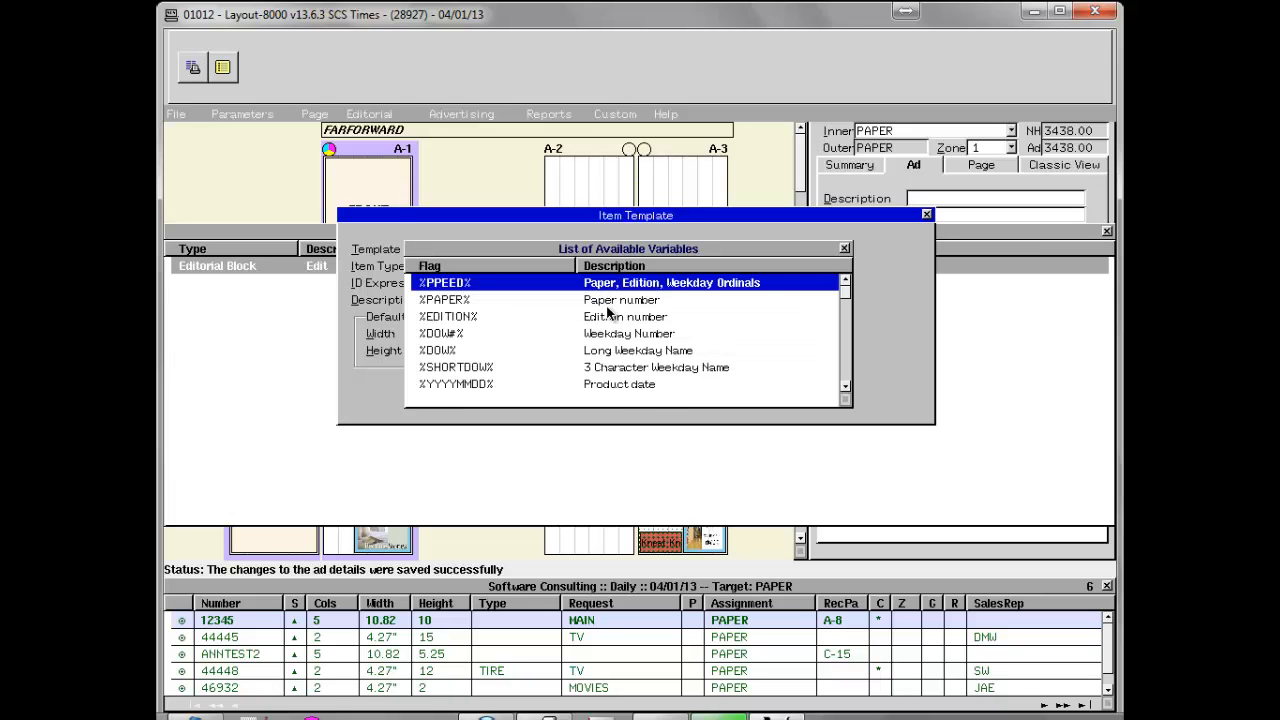
{"action": "key", "text": "Down"}
{"action": "key", "text": "Down"}
{"action": "key", "text": "Down"}
{"action": "key", "text": "Down"}
{"action": "key", "text": "Down"}
{"action": "key", "text": "Down"}
{"action": "key", "text": "Down"}
{"action": "key", "text": "Down"}
{"action": "key", "text": "Down"}
{"action": "key", "text": "Down"}
{"action": "key", "text": "Down"}
{"action": "key", "text": "Down"}
{"action": "key", "text": "Down"}
{"action": "key", "text": "Down"}
{"action": "key", "text": "Down"}
{"action": "key", "text": "Down"}
{"action": "key", "text": "Down"}
{"action": "key", "text": "Down"}
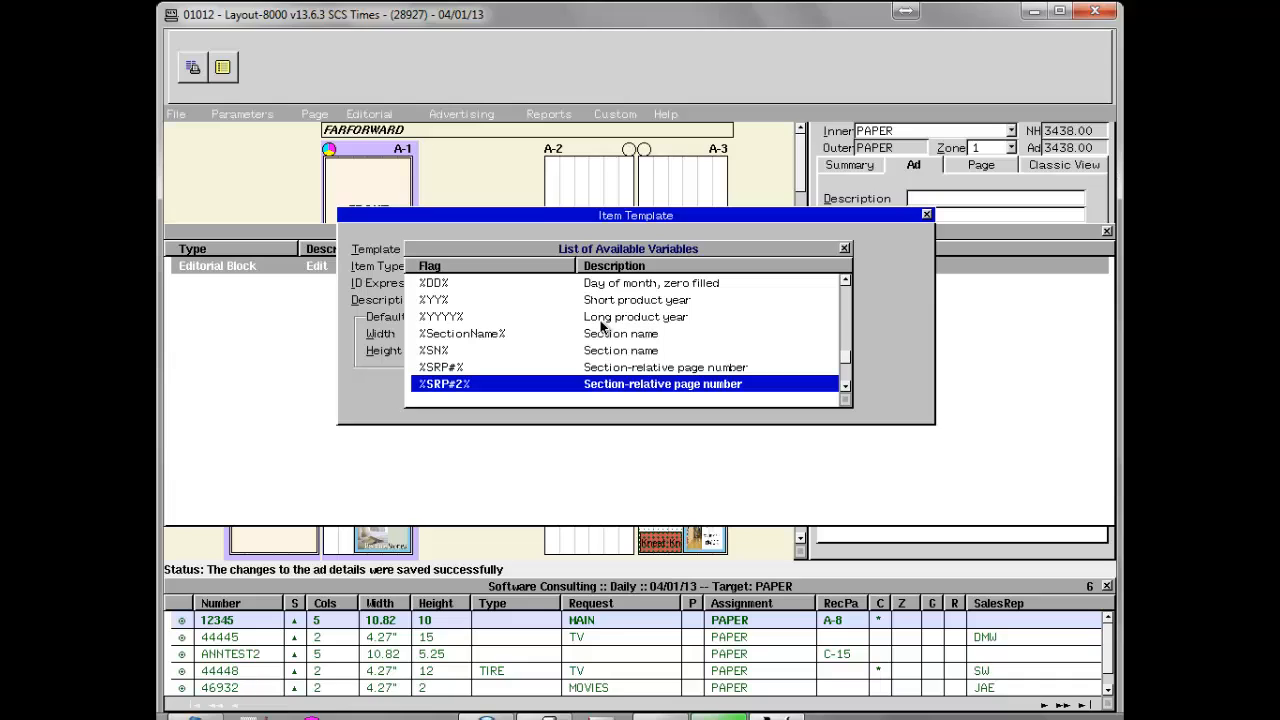
{"action": "left_click", "coordinate": [612, 337]}
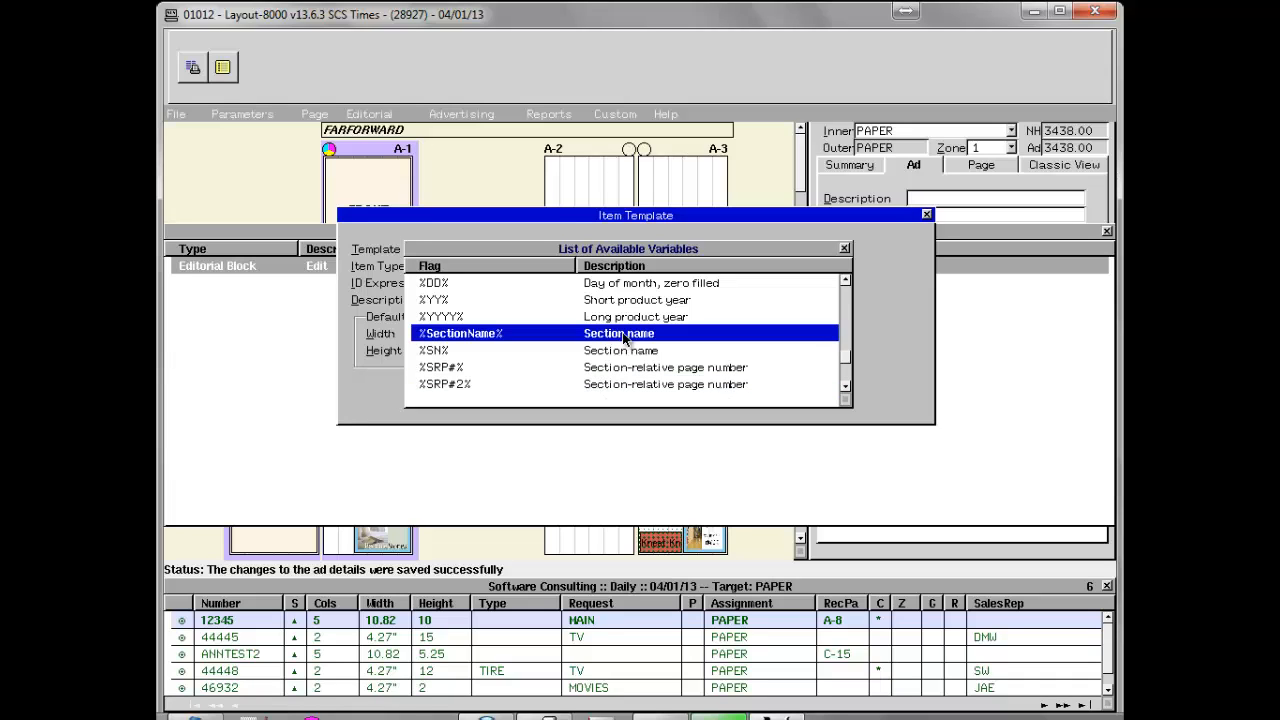
{"action": "double_click", "coordinate": [622, 337]}
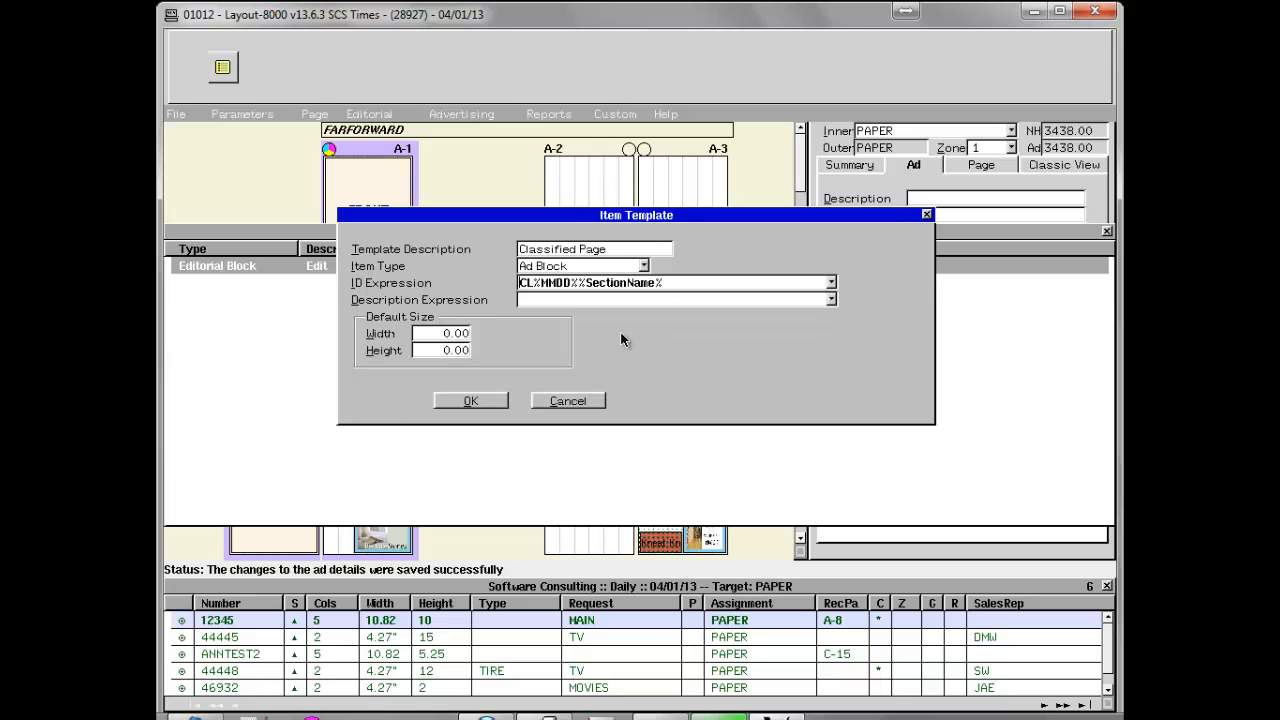
Append the section-relative page number variable %SRP#% to the end of the ID expression.
{"action": "double_click", "coordinate": [671, 285]}
{"action": "scroll", "coordinate": [602, 360], "scroll_direction": "down", "scroll_amount": 3}
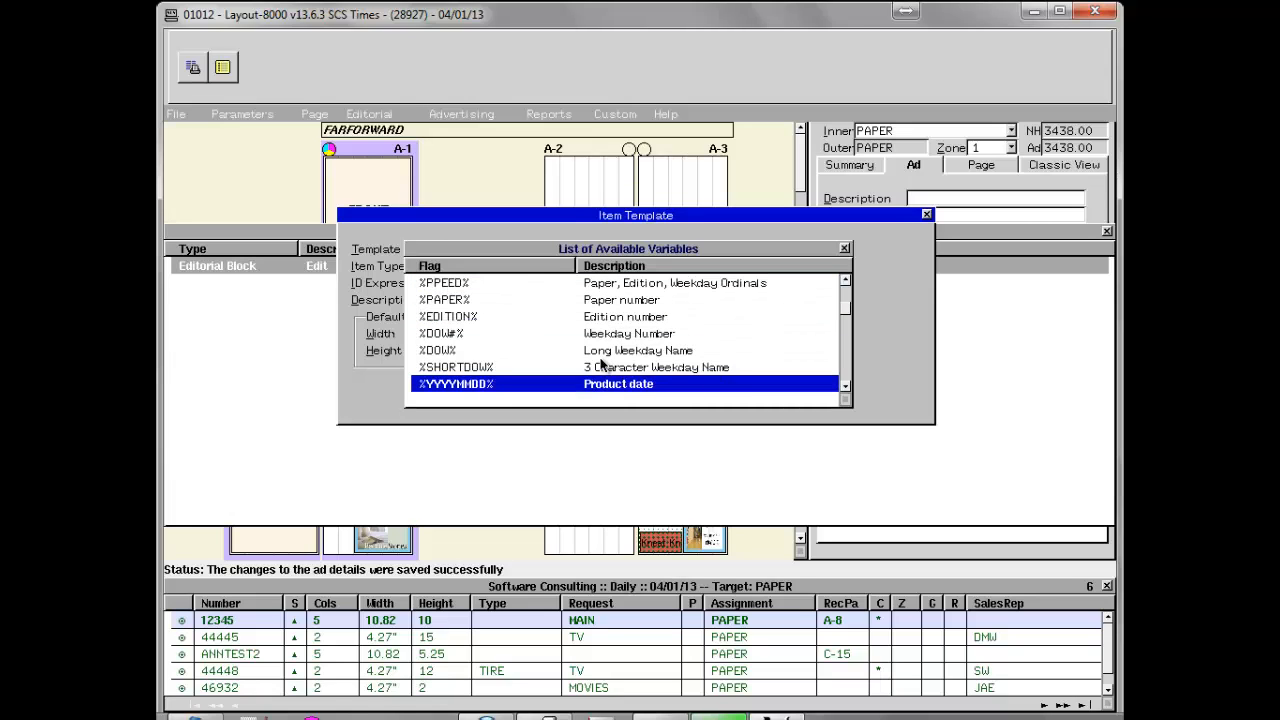
{"action": "scroll", "coordinate": [602, 364], "scroll_direction": "down", "scroll_amount": 5}
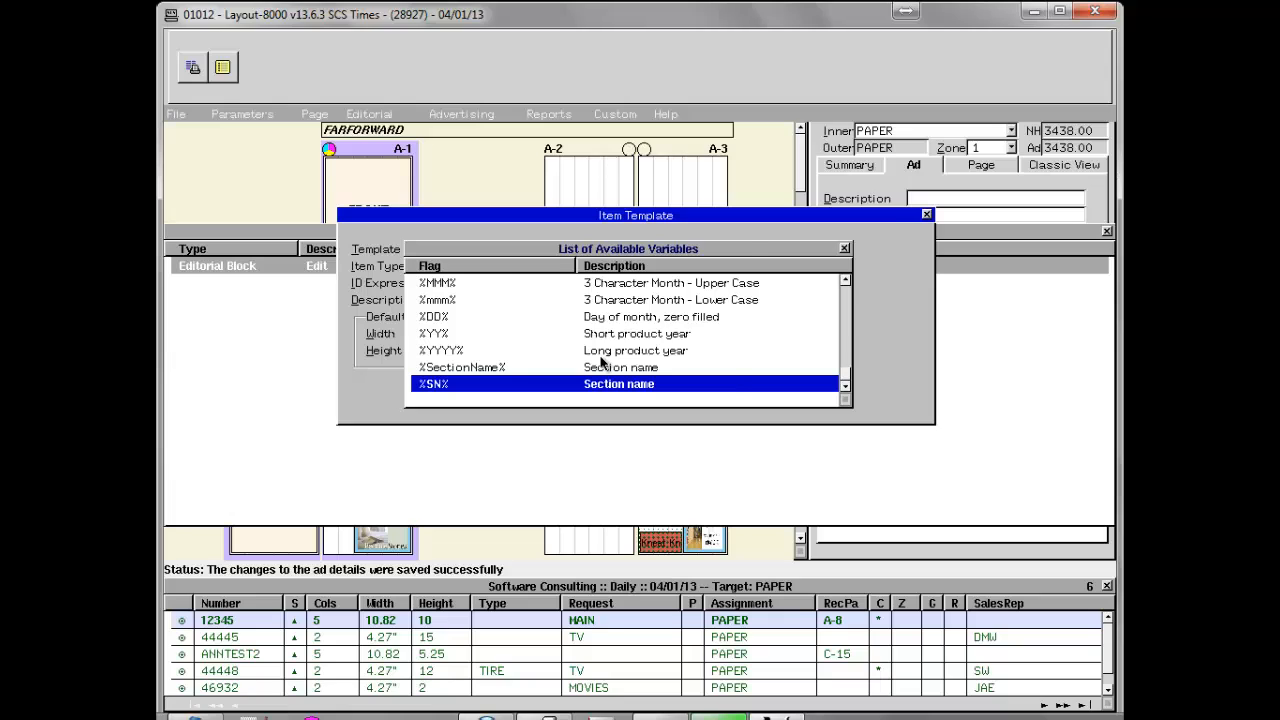
{"action": "scroll", "coordinate": [602, 362], "scroll_direction": "down", "scroll_amount": 2}
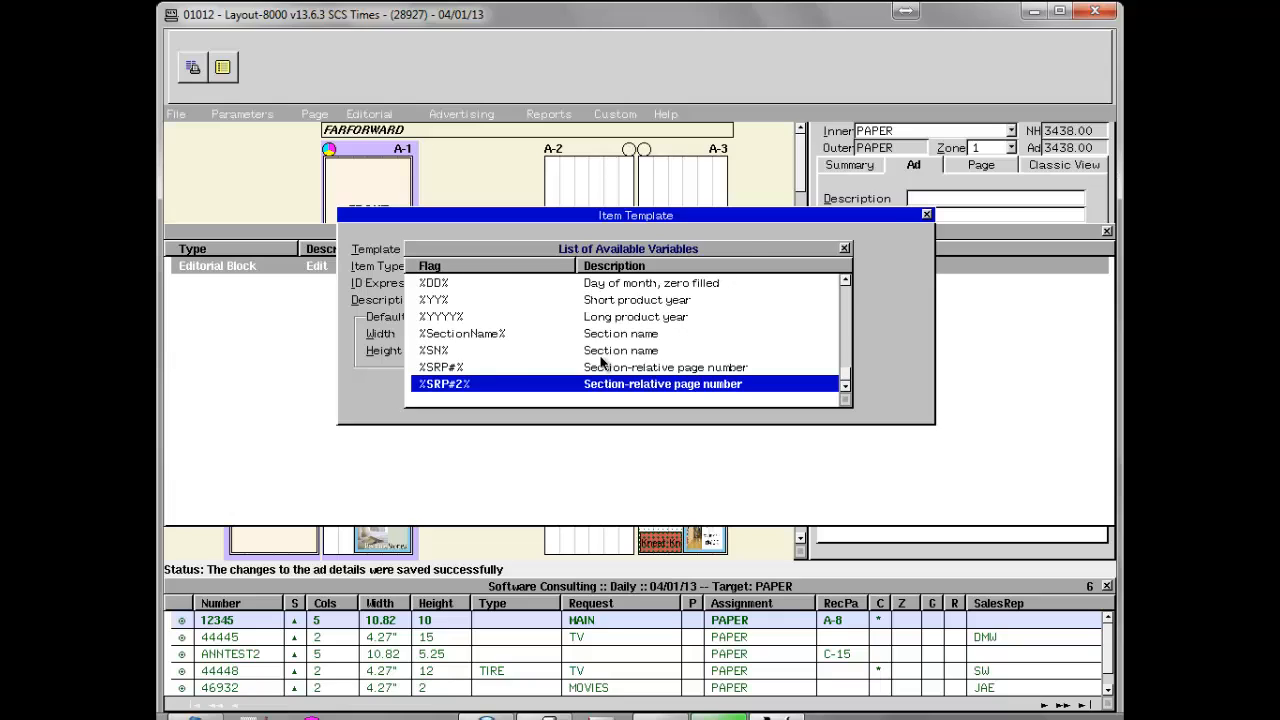
{"action": "left_click", "coordinate": [667, 368]}
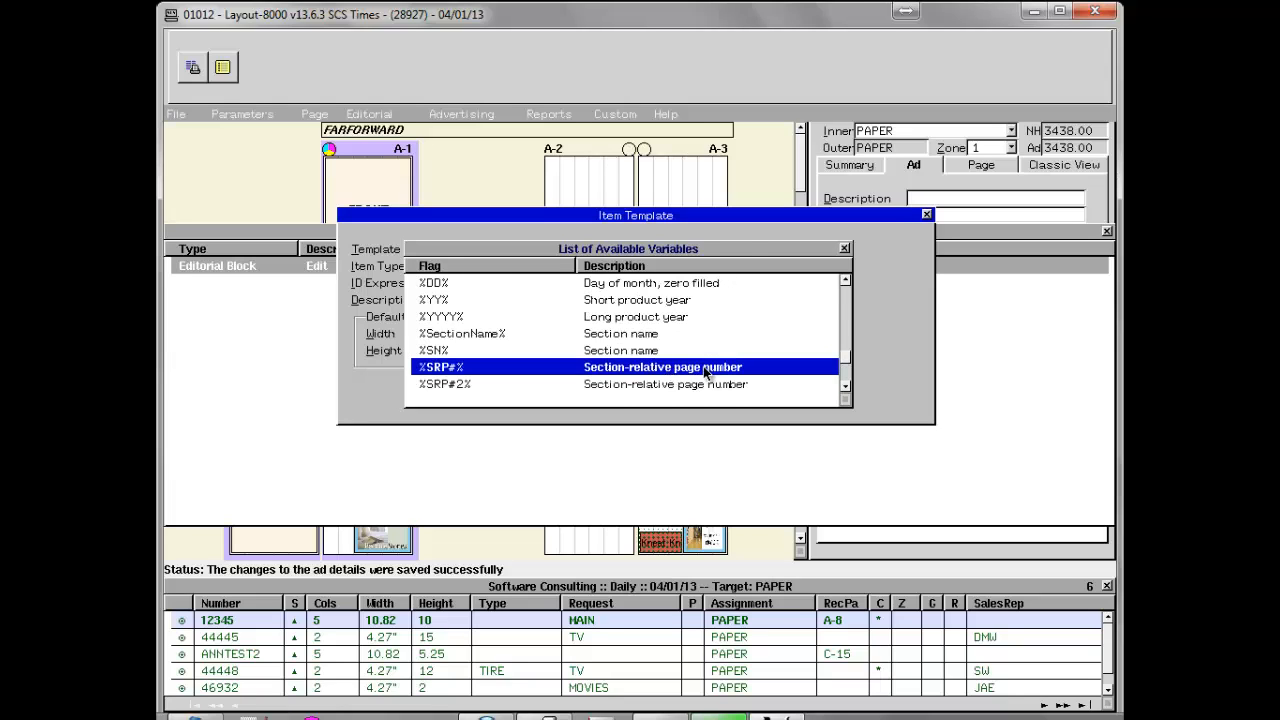
{"action": "double_click", "coordinate": [705, 368]}
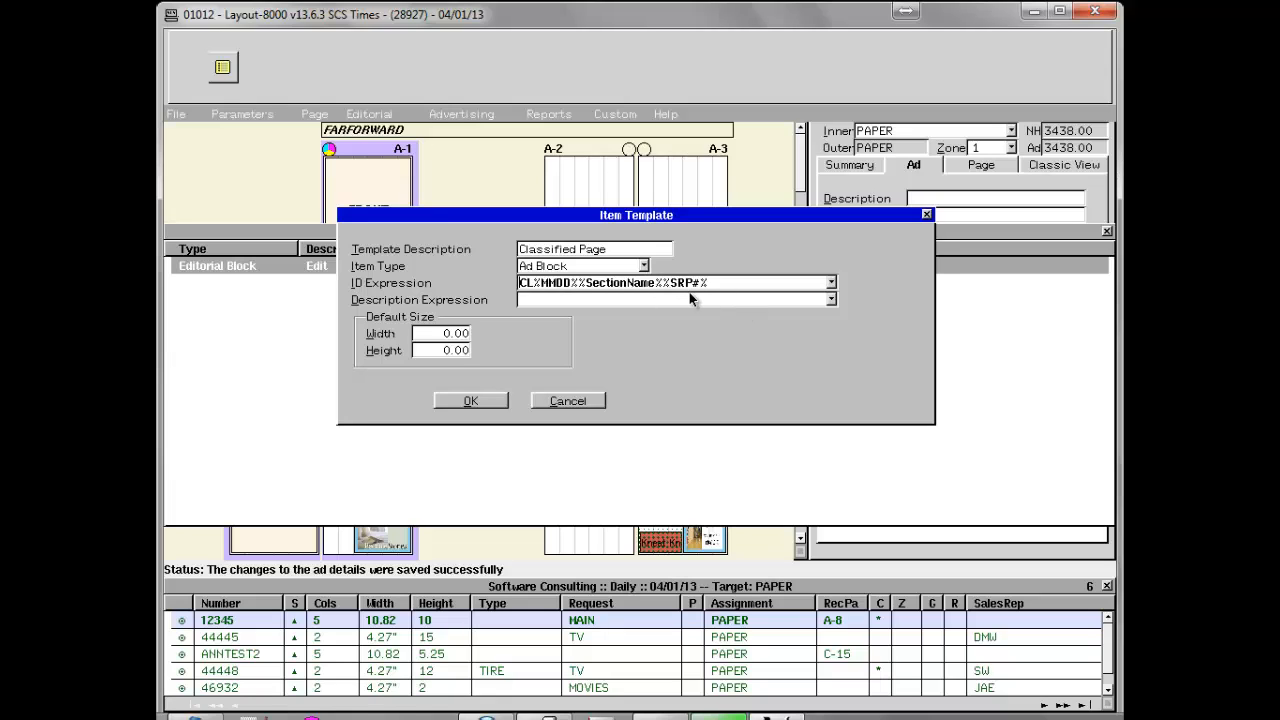
Fill in the description expression with the same formula as the ID, CL%MMDD%%SectionName%%SRP#%.
{"action": "left_click", "coordinate": [580, 298]}
{"action": "double_click", "coordinate": [714, 283]}
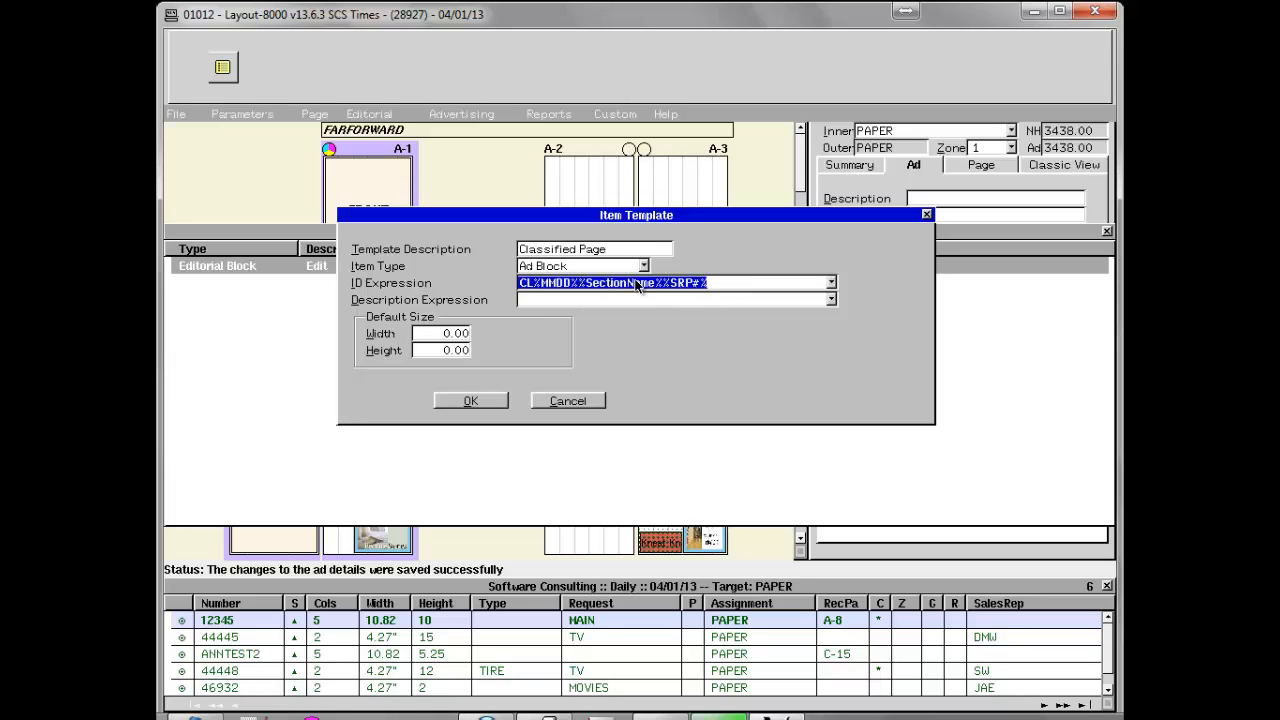
{"action": "left_click", "coordinate": [562, 297]}
{"action": "type", "text": "CL%MMDD%%S"}
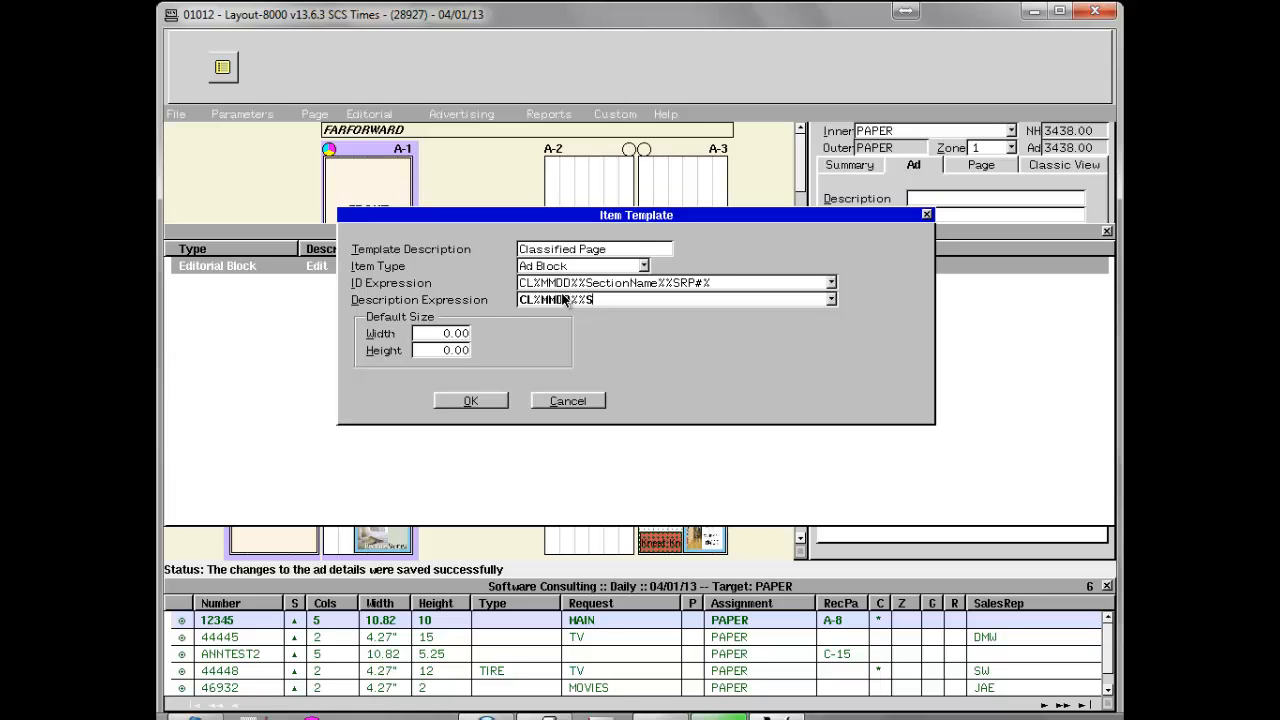
{"action": "type", "text": "Name%%SRP#%"}
Set the template's default size to width 6 and height 21 and save the template.
{"action": "left_click", "coordinate": [446, 340]}
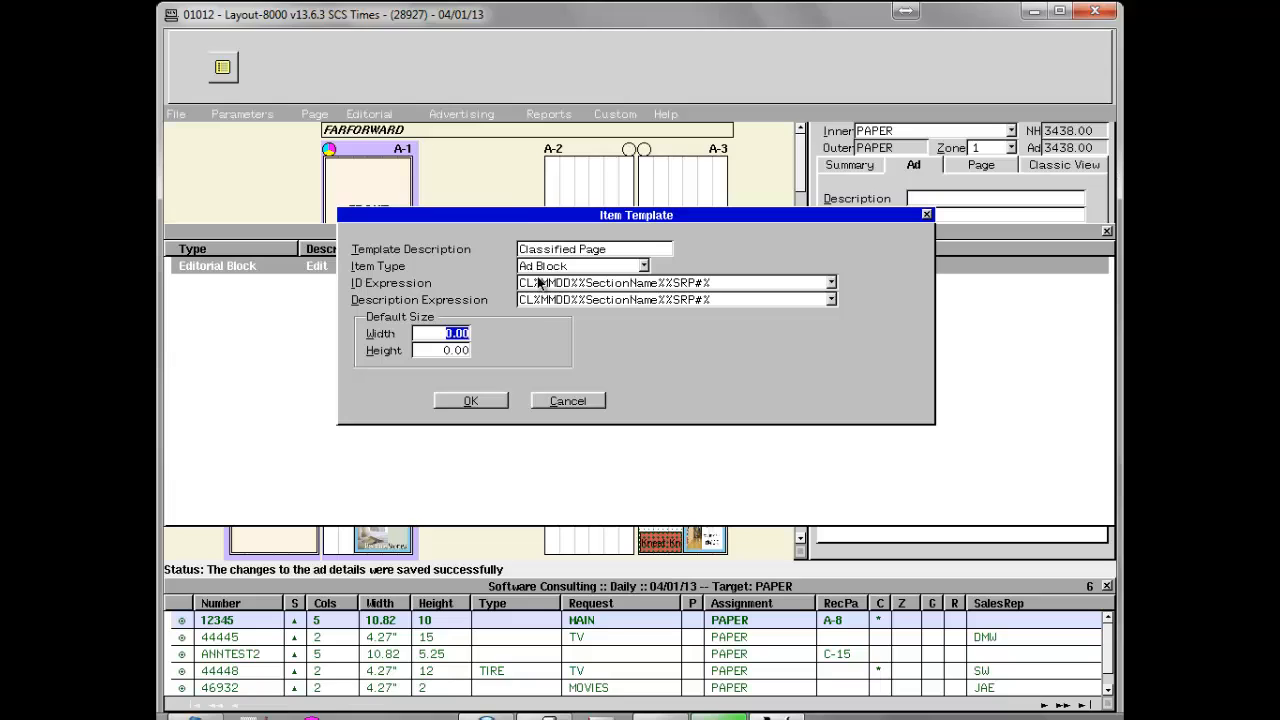
{"action": "type", "text": "6x"}
{"action": "type", "text": "21"}
{"action": "left_click", "coordinate": [484, 401]}
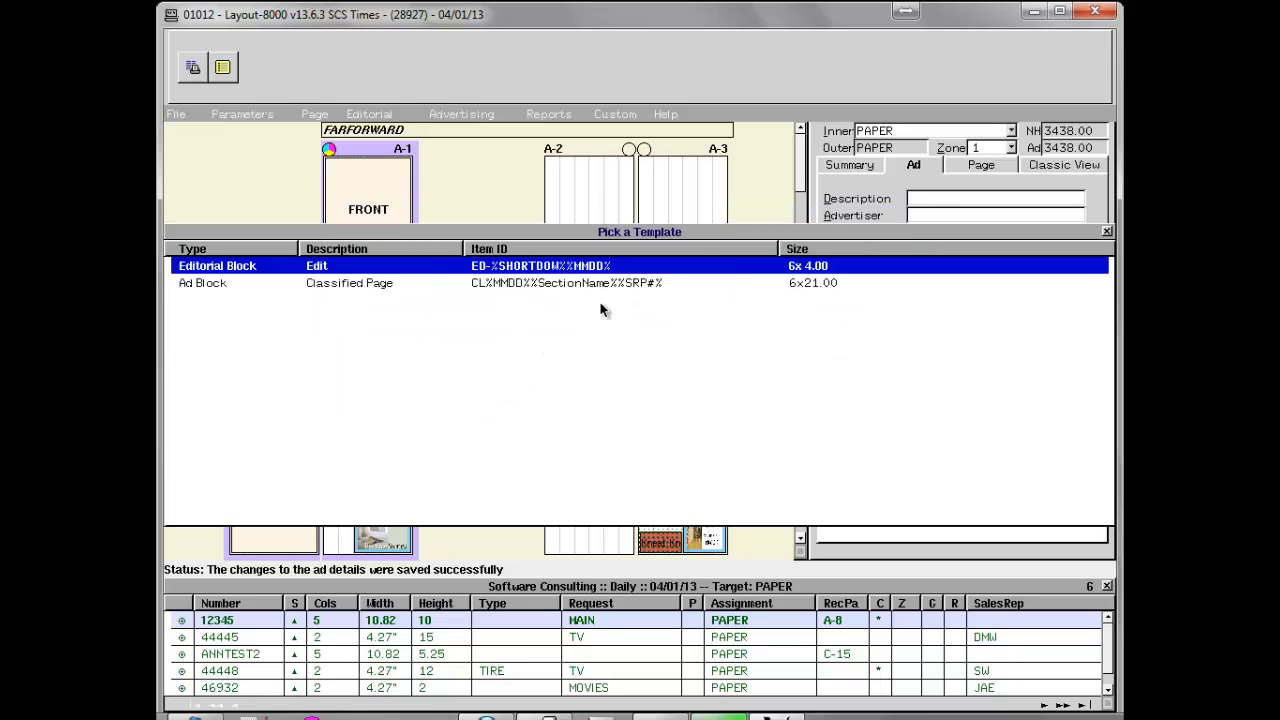
Create an advertising block for page A-6 from the Classified Page template, accepting its filled-in values.
{"action": "left_click", "coordinate": [552, 284]}
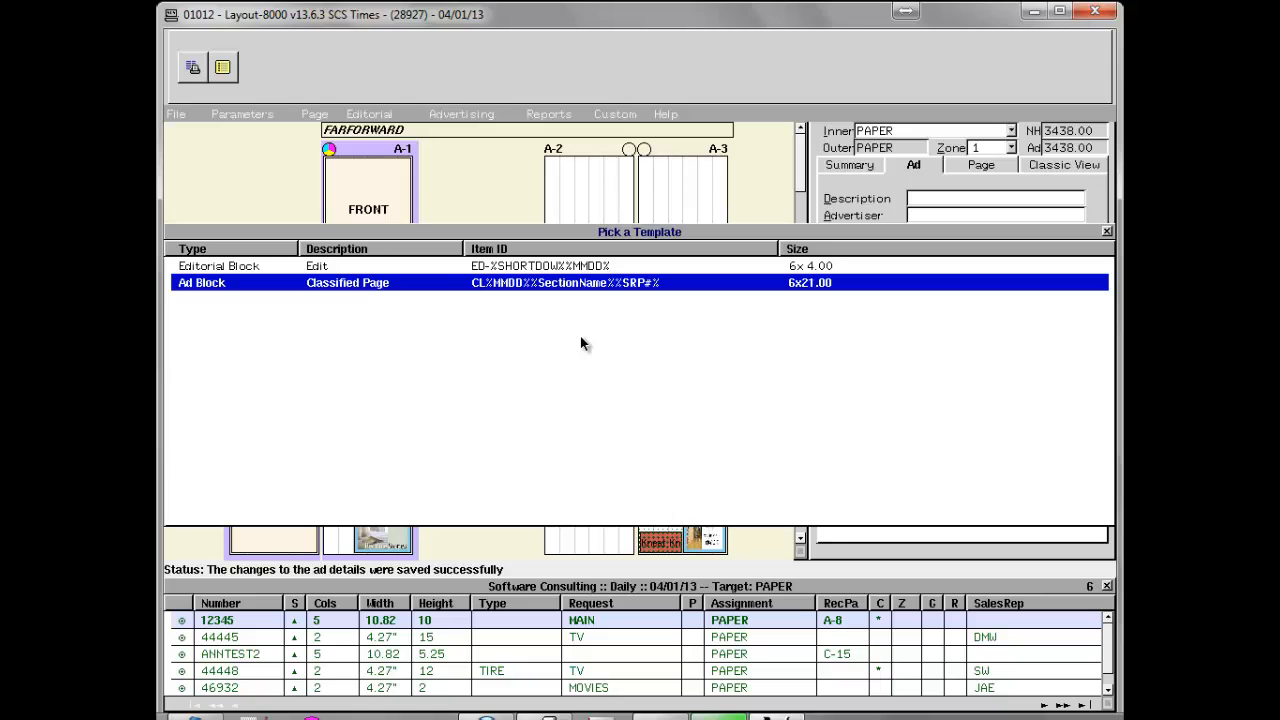
{"action": "key", "text": "Escape"}
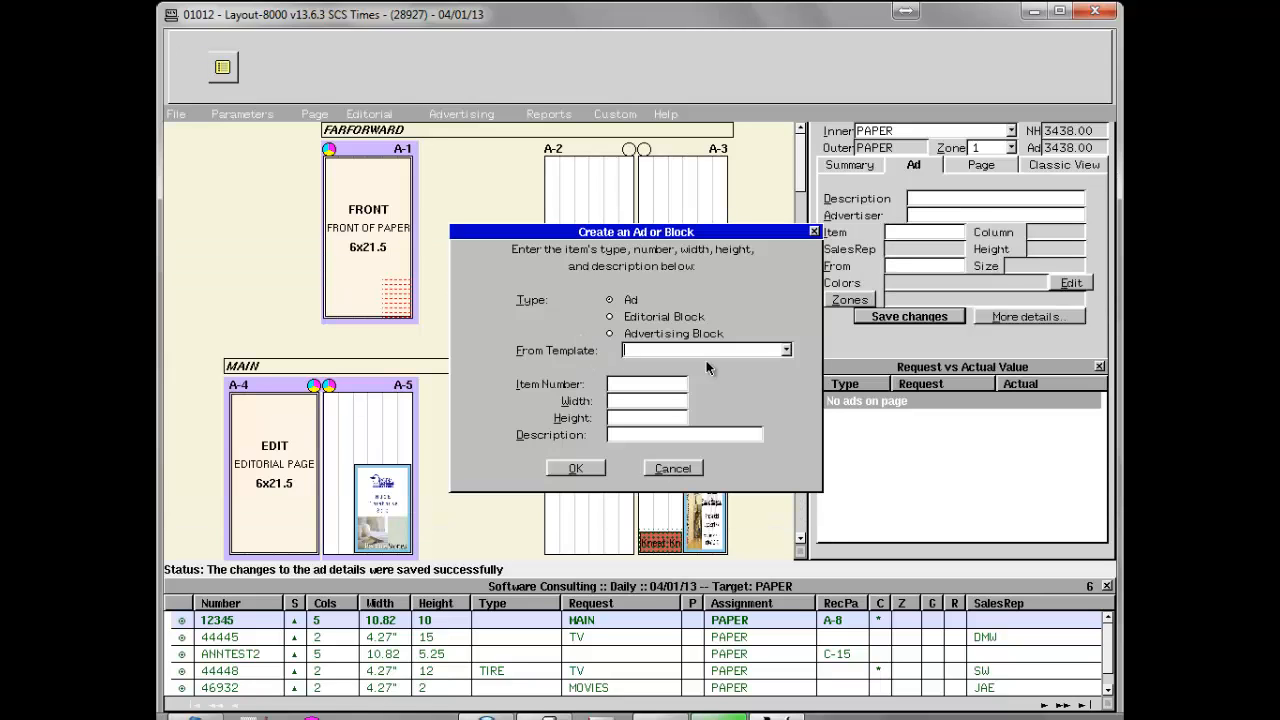
{"action": "left_click", "coordinate": [787, 350]}
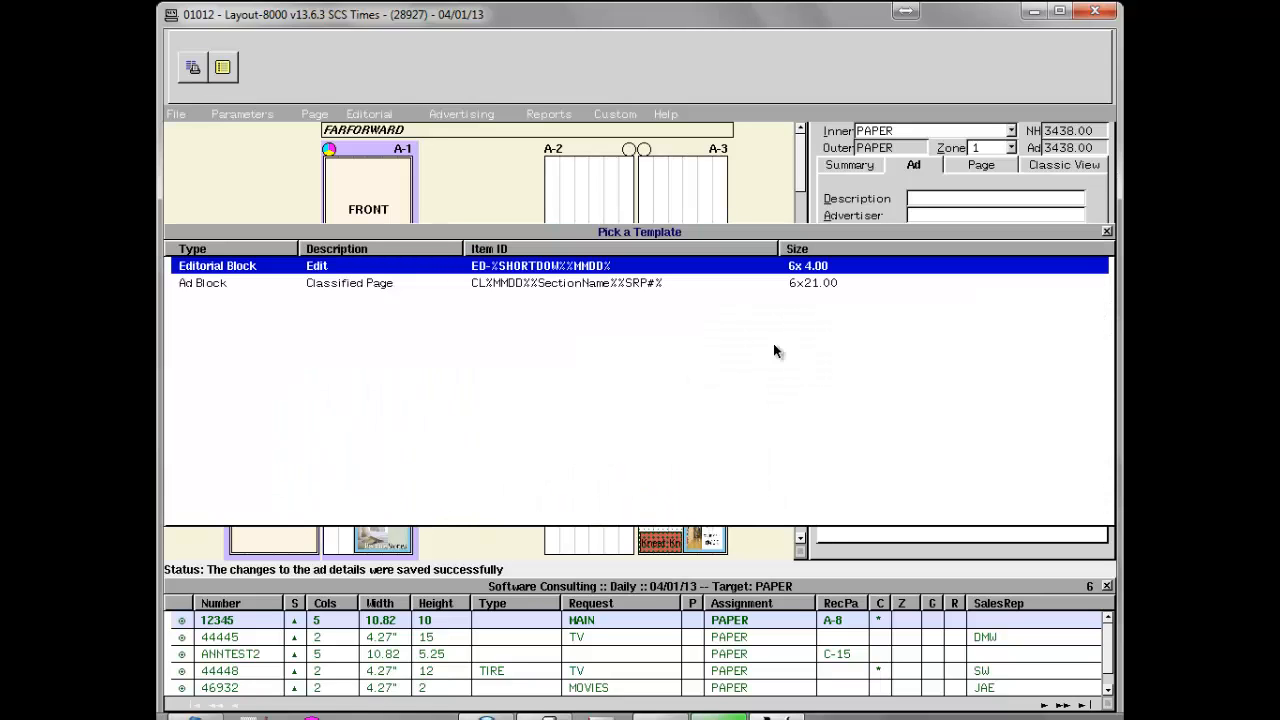
{"action": "left_click", "coordinate": [590, 283]}
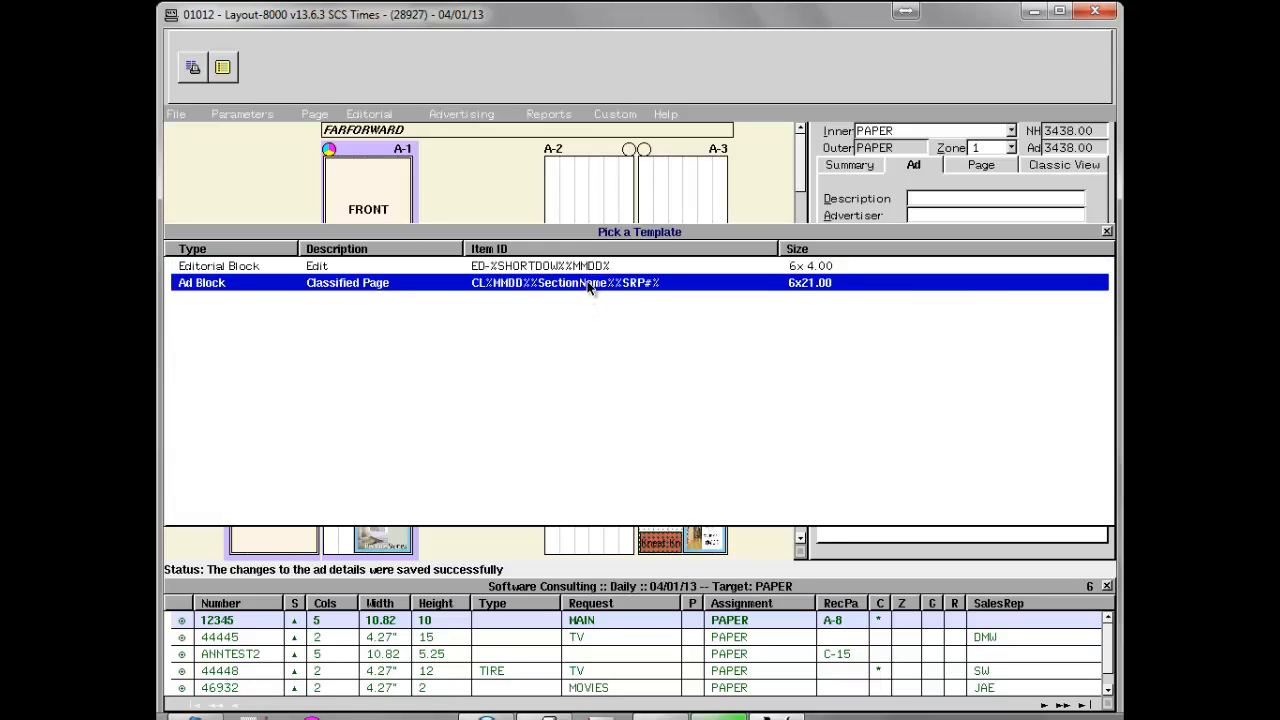
{"action": "double_click", "coordinate": [590, 284]}
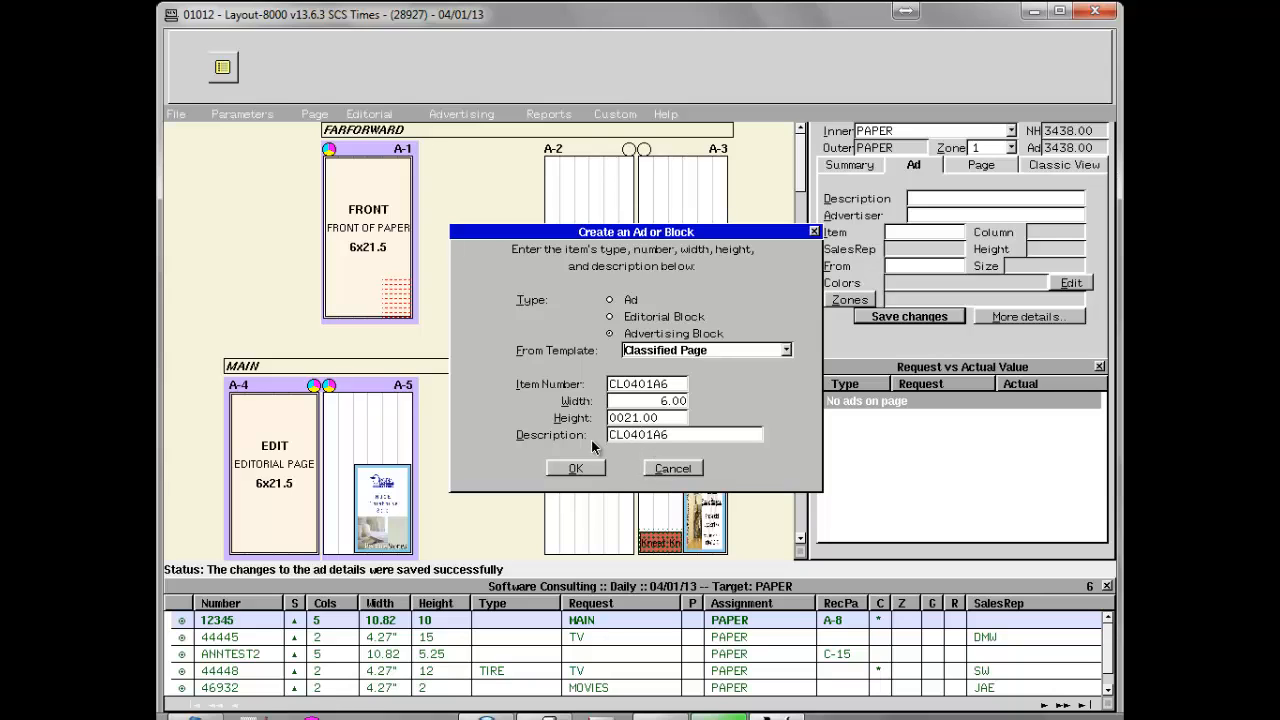
{"action": "left_click", "coordinate": [587, 469]}
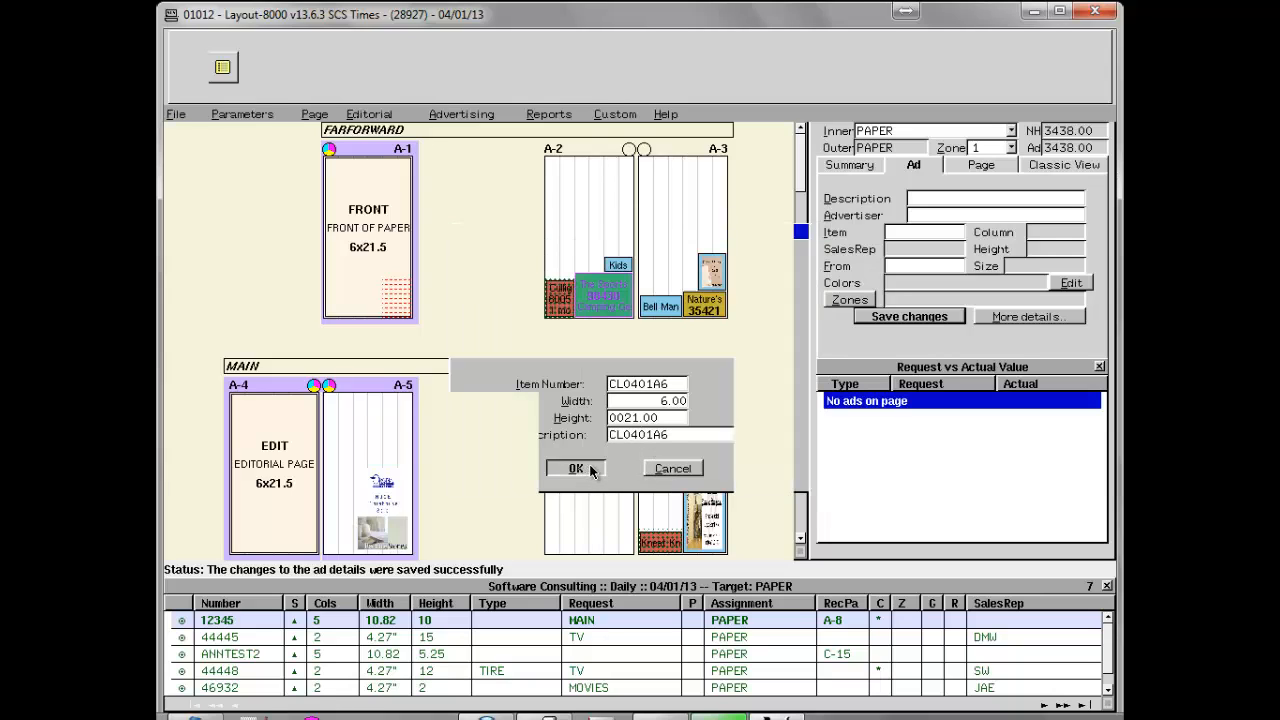
Sort the unplaced ads list by number in descending order and place block CL0401A6 on page A-6.
{"action": "left_click", "coordinate": [246, 605]}
{"action": "left_click", "coordinate": [246, 605]}
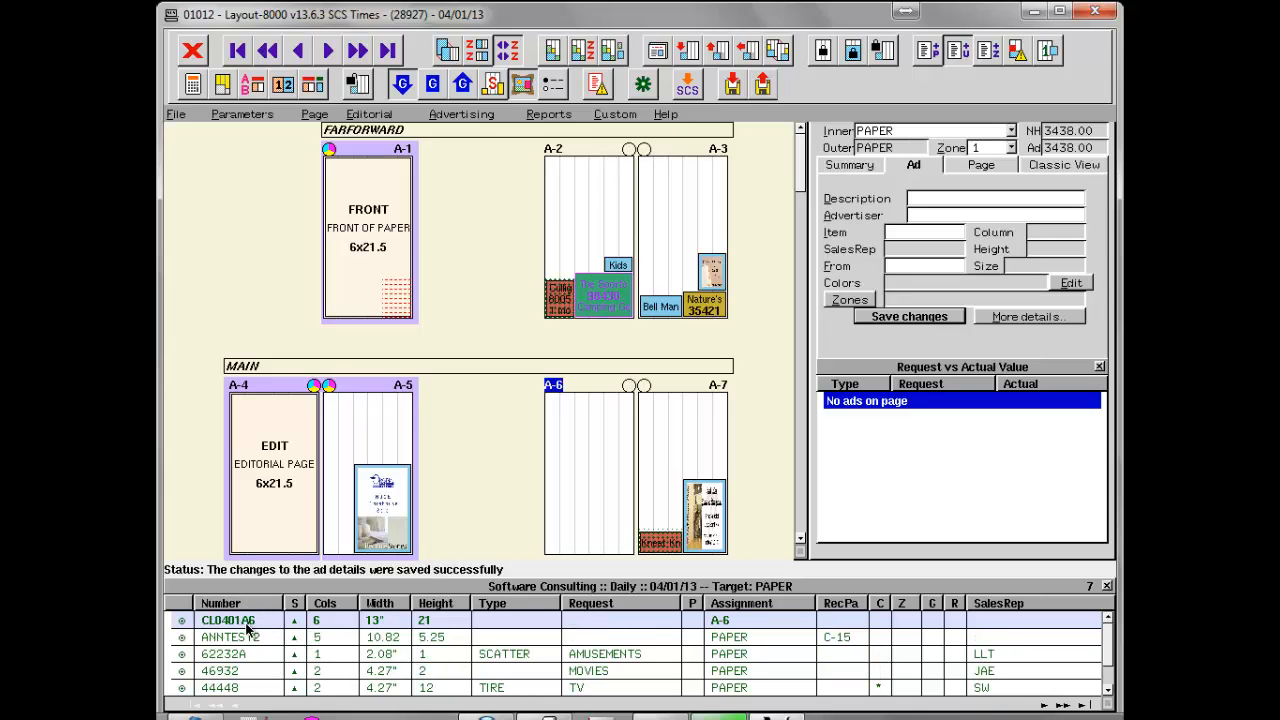
{"action": "left_click_drag", "start_coordinate": [240, 619], "coordinate": [585, 482]}
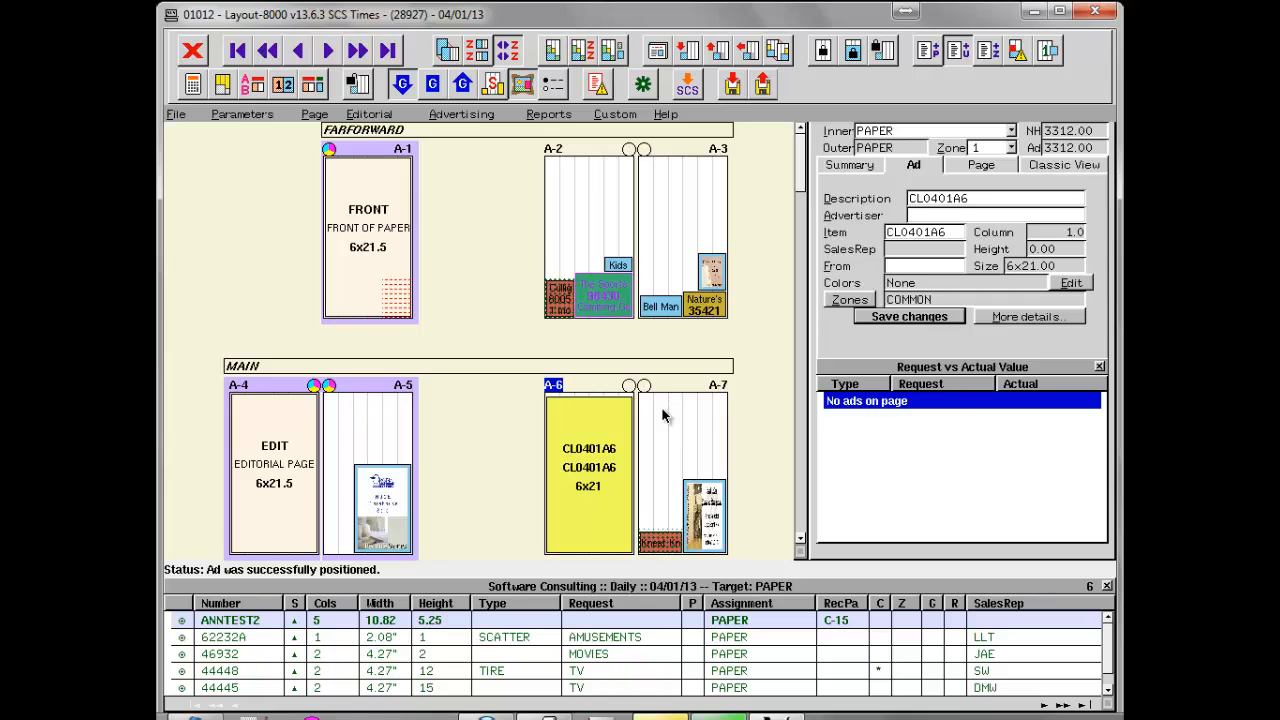
{"action": "mouse_move", "coordinate": [614, 424]}
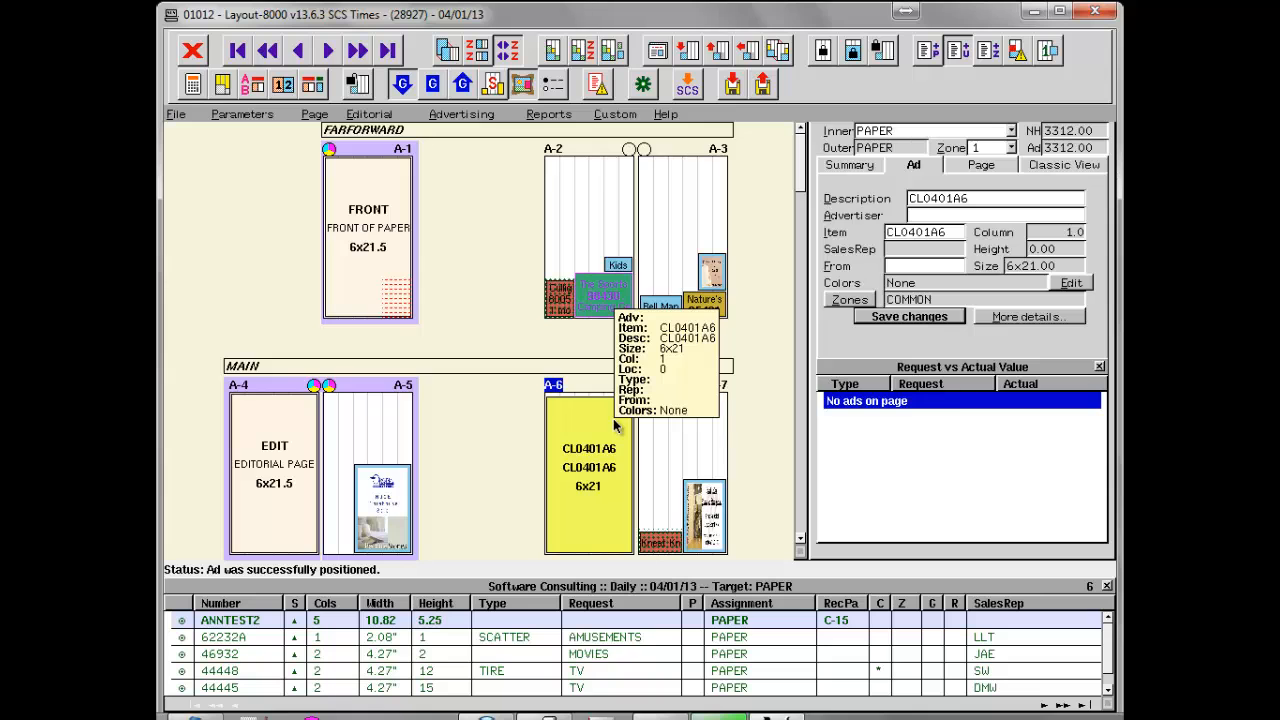